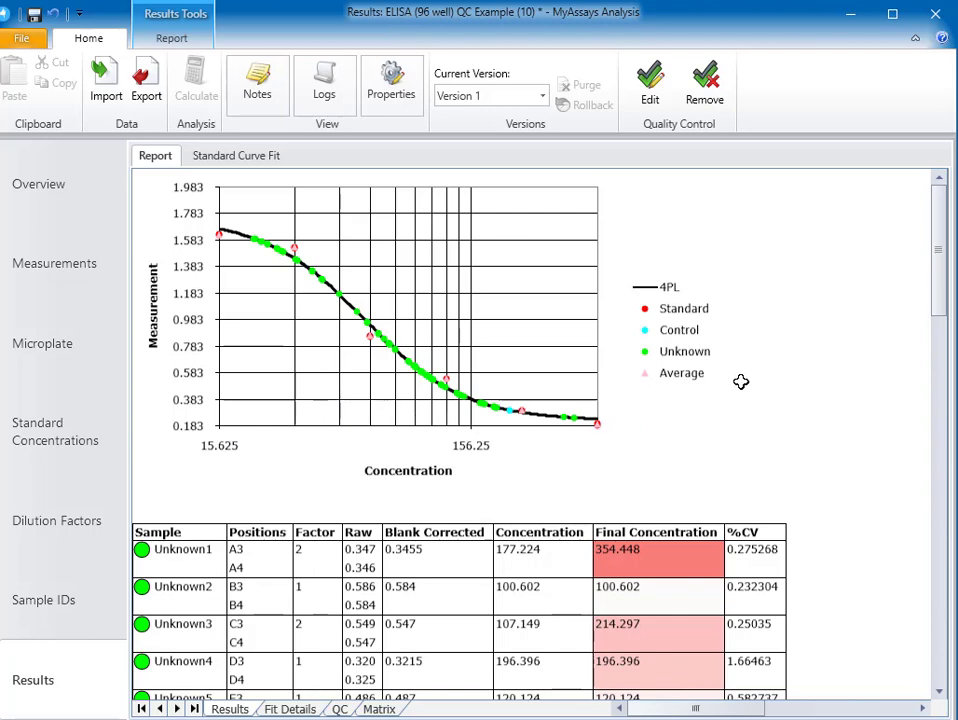
{"action": "scroll", "coordinate": [741, 381], "scroll_direction": "down", "scroll_amount": 5}
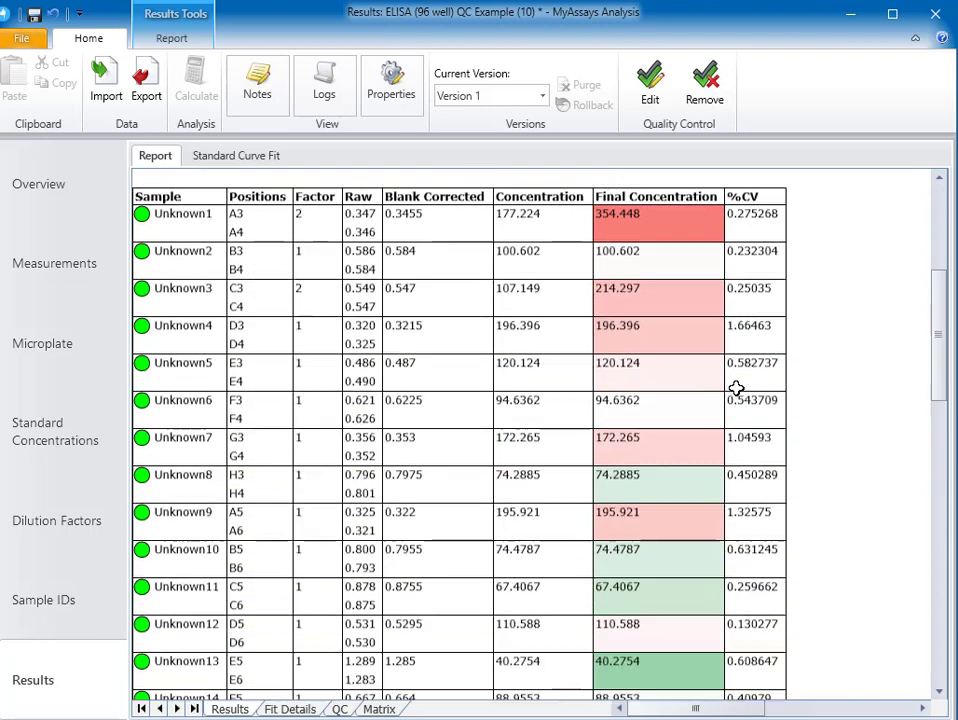
{"action": "scroll", "coordinate": [736, 388], "scroll_direction": "down", "scroll_amount": 3}
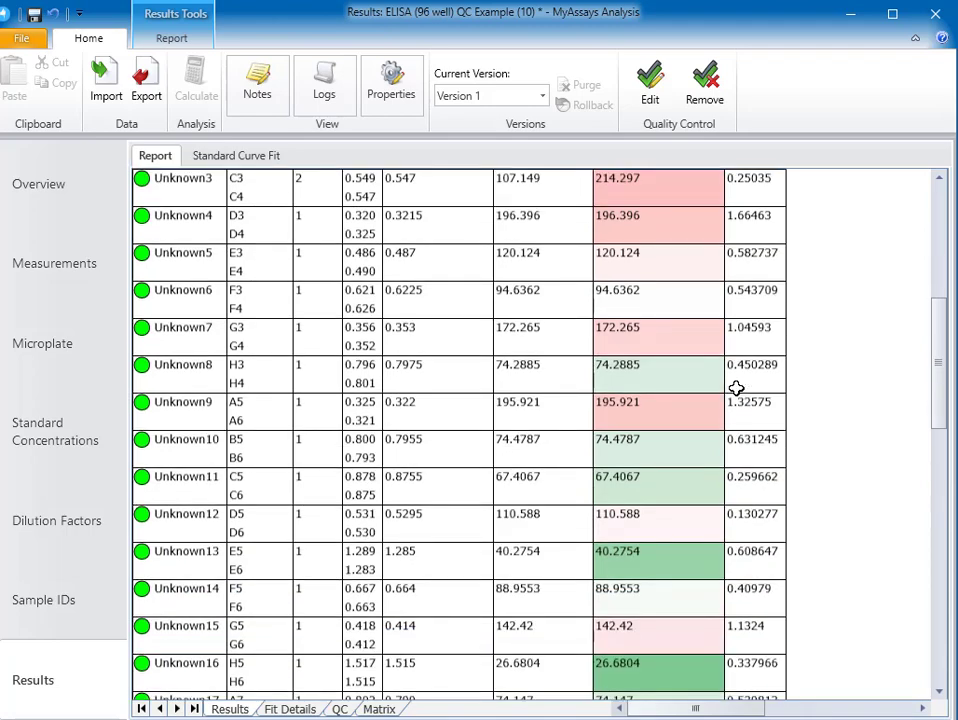
{"action": "scroll", "coordinate": [736, 388], "scroll_direction": "down", "scroll_amount": 6}
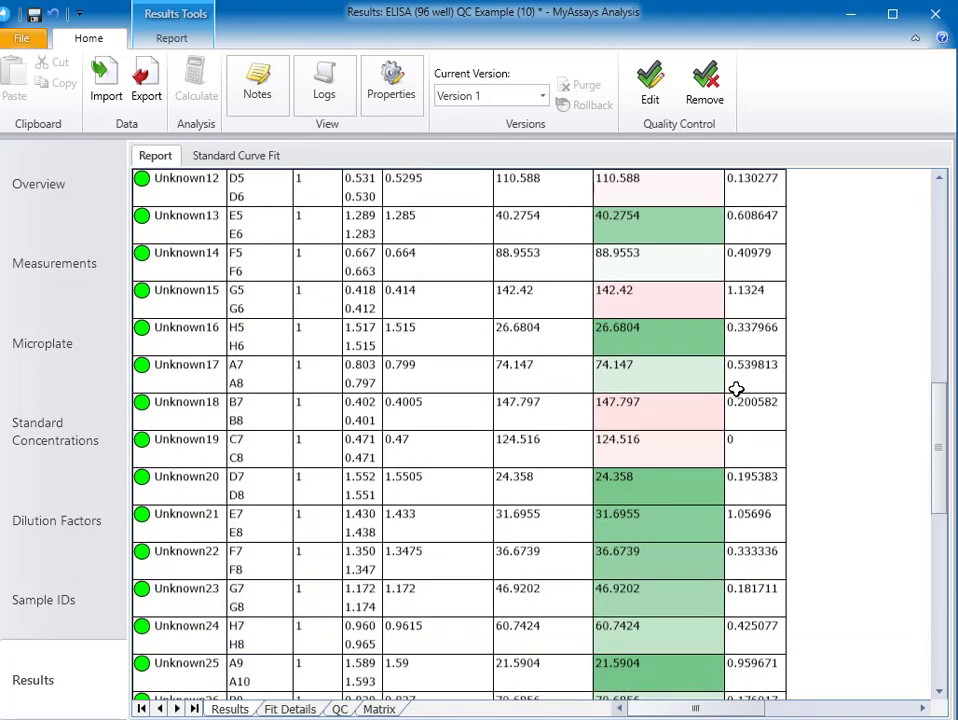
{"action": "scroll", "coordinate": [736, 388], "scroll_direction": "down", "scroll_amount": 7}
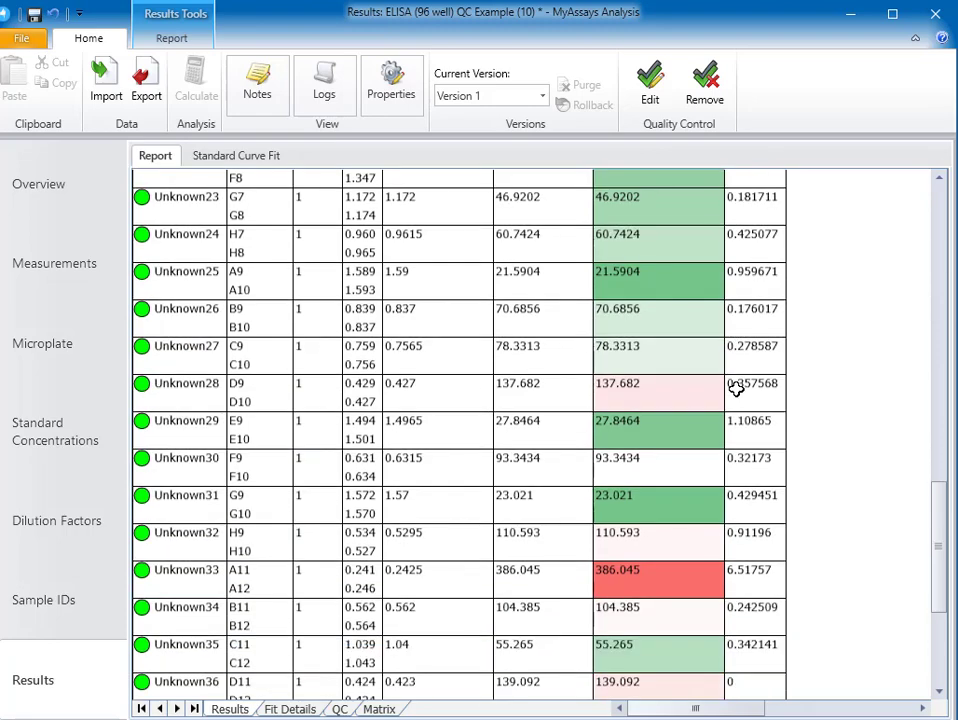
{"action": "scroll", "coordinate": [736, 388], "scroll_direction": "down", "scroll_amount": 6}
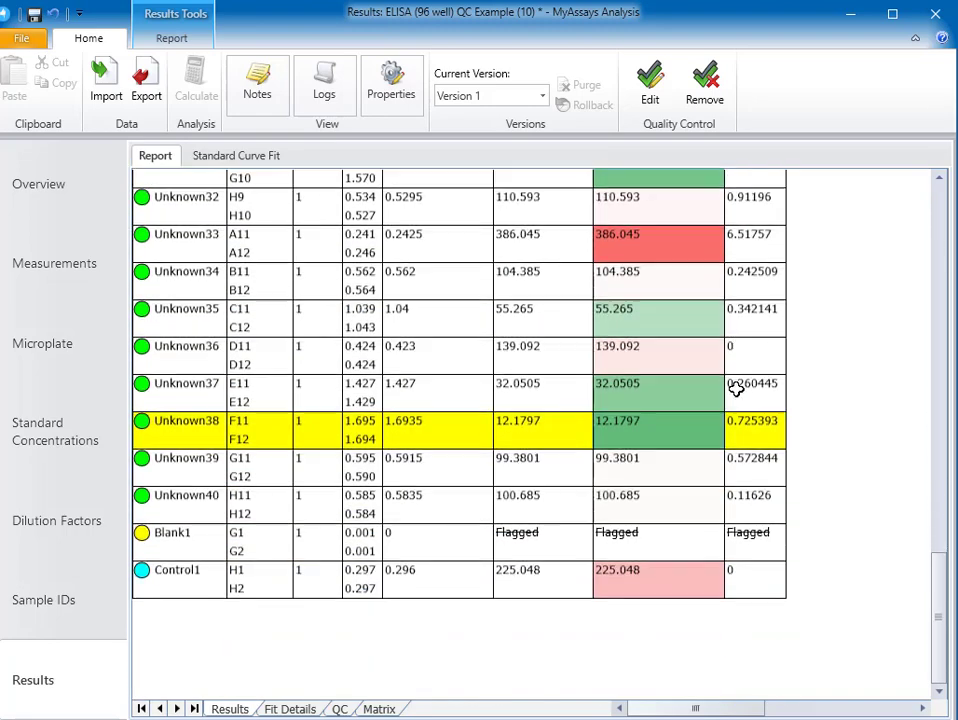
{"action": "scroll", "coordinate": [736, 388], "scroll_direction": "up", "scroll_amount": 4}
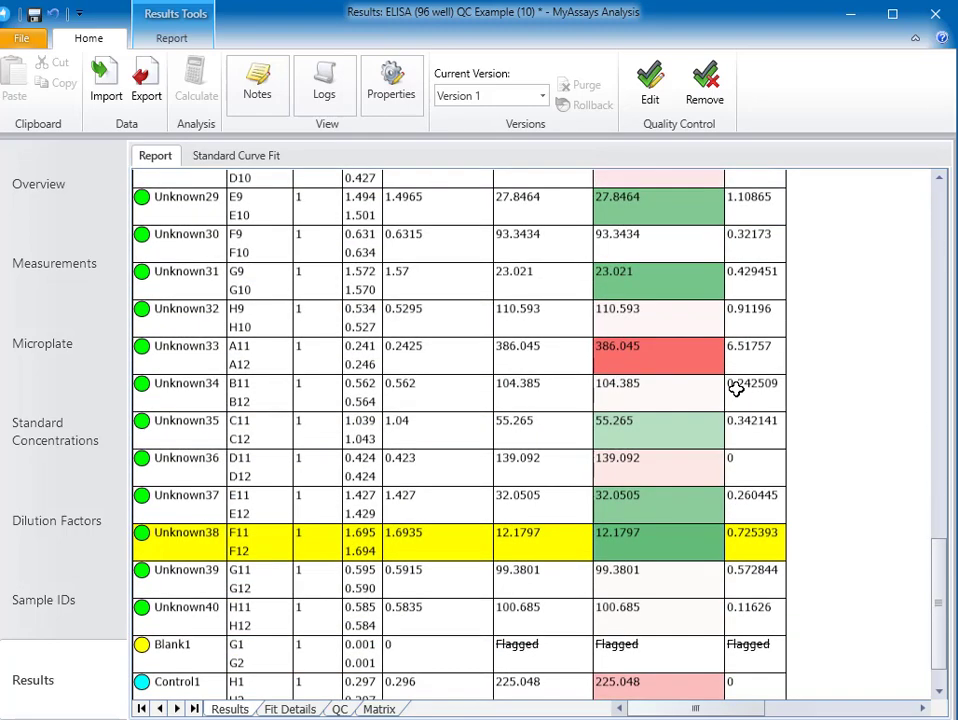
{"action": "scroll", "coordinate": [736, 388], "scroll_direction": "up", "scroll_amount": 4}
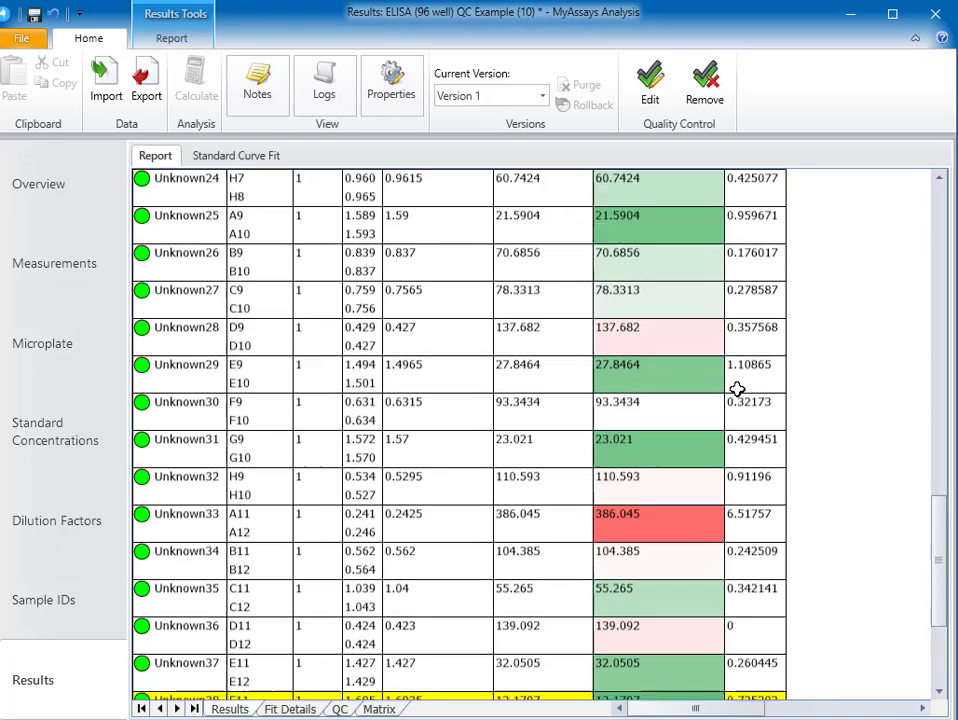
{"action": "scroll", "coordinate": [736, 388], "scroll_direction": "up", "scroll_amount": 11}
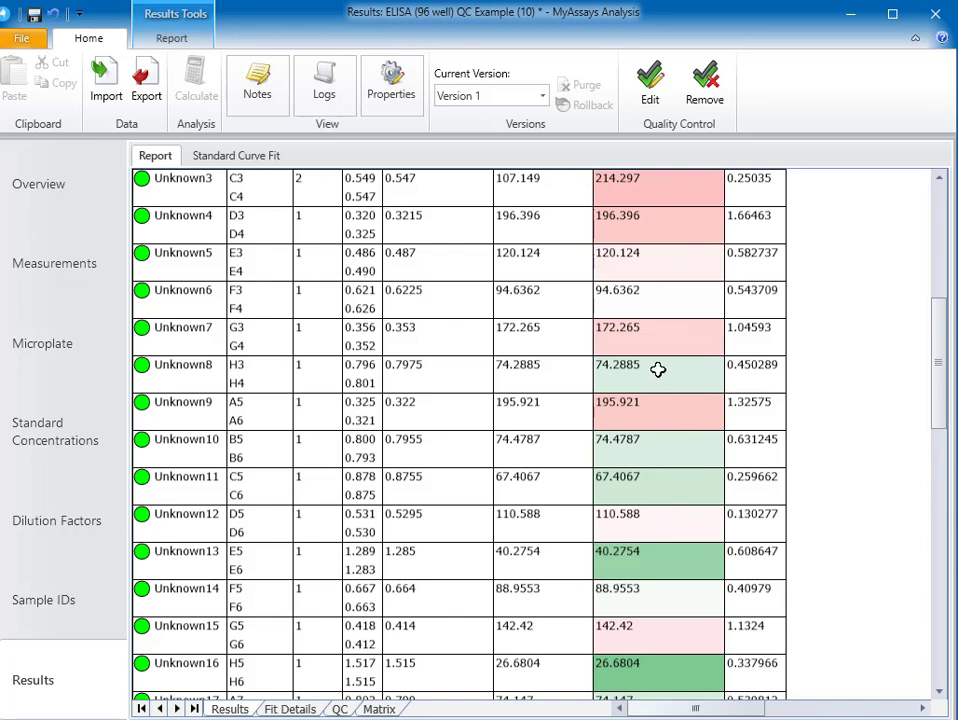
{"action": "scroll", "coordinate": [654, 324], "scroll_direction": "up", "scroll_amount": 8}
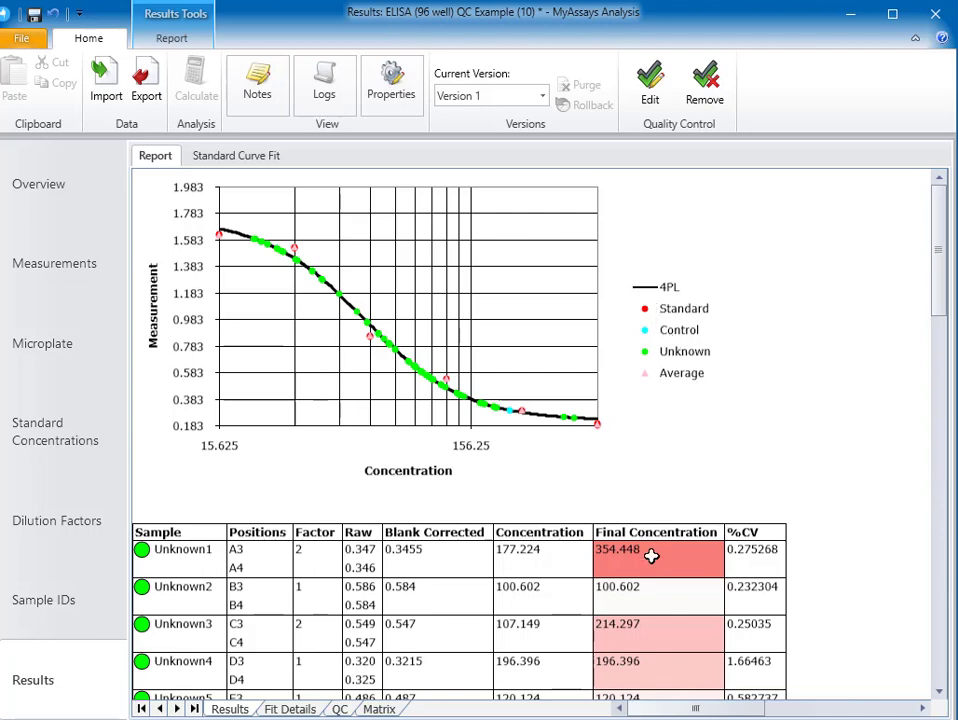
{"action": "scroll", "coordinate": [660, 568], "scroll_direction": "down", "scroll_amount": 5}
{"action": "scroll", "coordinate": [670, 577], "scroll_direction": "down", "scroll_amount": 5}
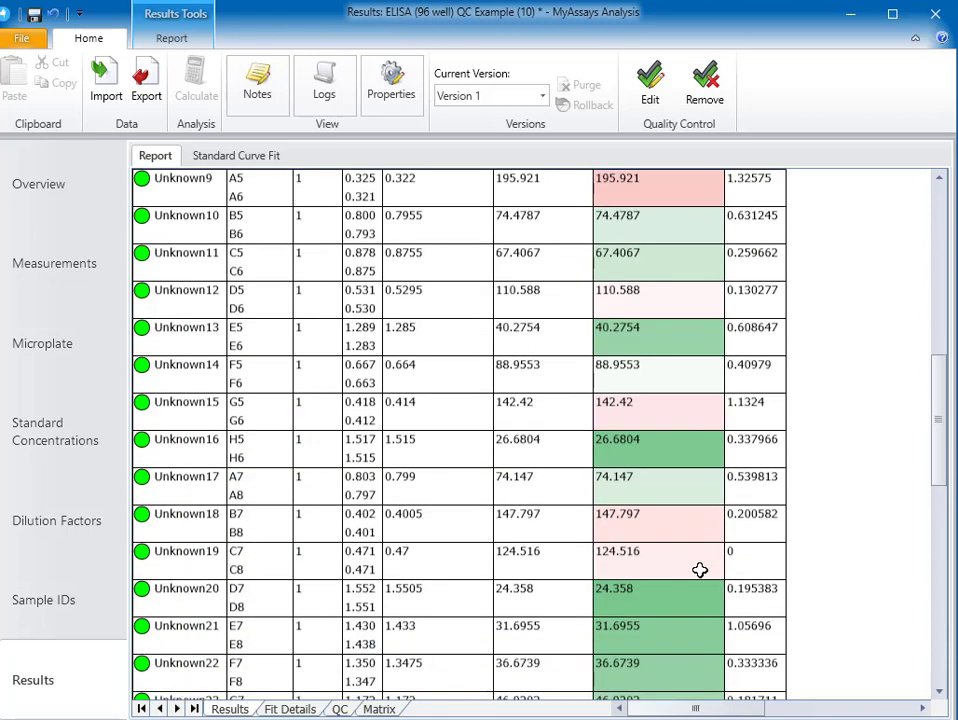
{"action": "scroll", "coordinate": [700, 568], "scroll_direction": "up", "scroll_amount": 10}
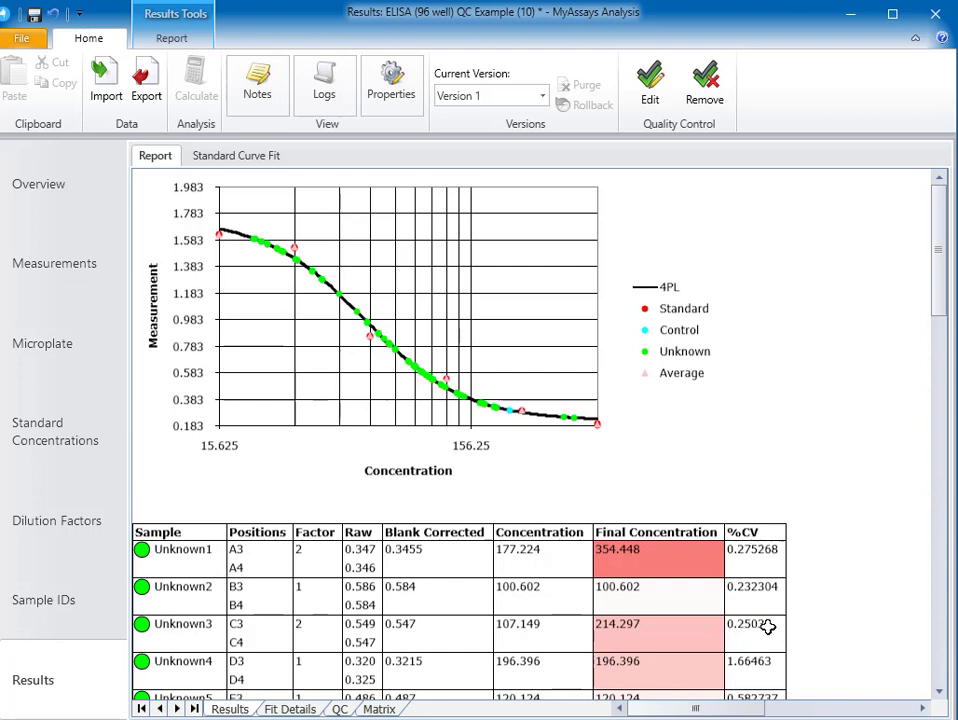
{"action": "scroll", "coordinate": [783, 527], "scroll_direction": "down", "scroll_amount": 3}
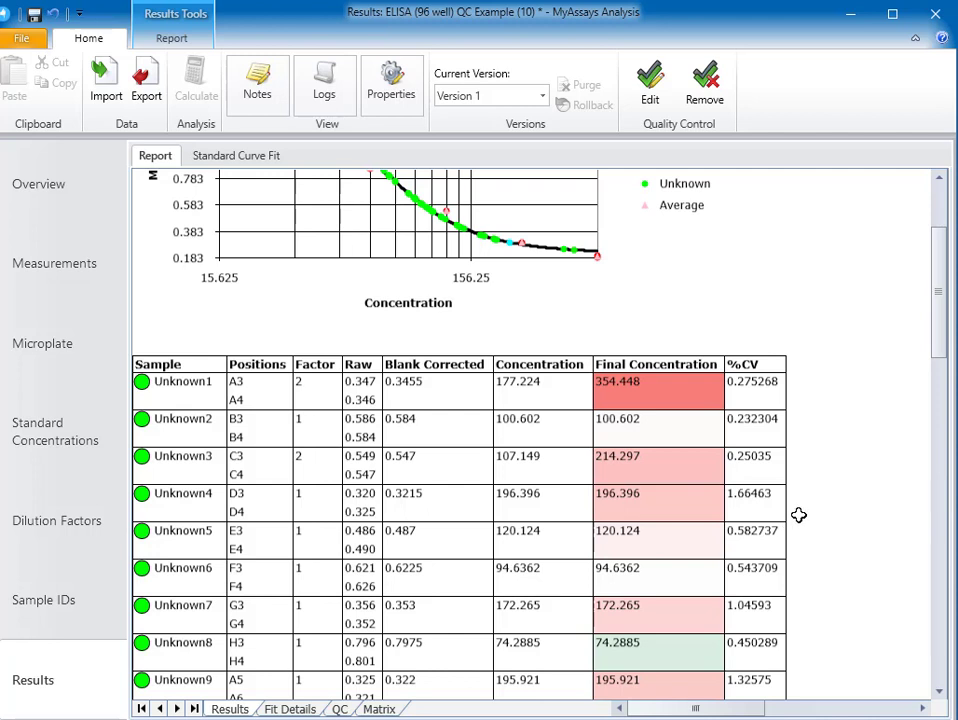
Show the Fit Details sheet with the standards' %CV and % accuracy, LLOQ 31.25 and ULOQ 250
{"action": "left_click", "coordinate": [291, 708]}
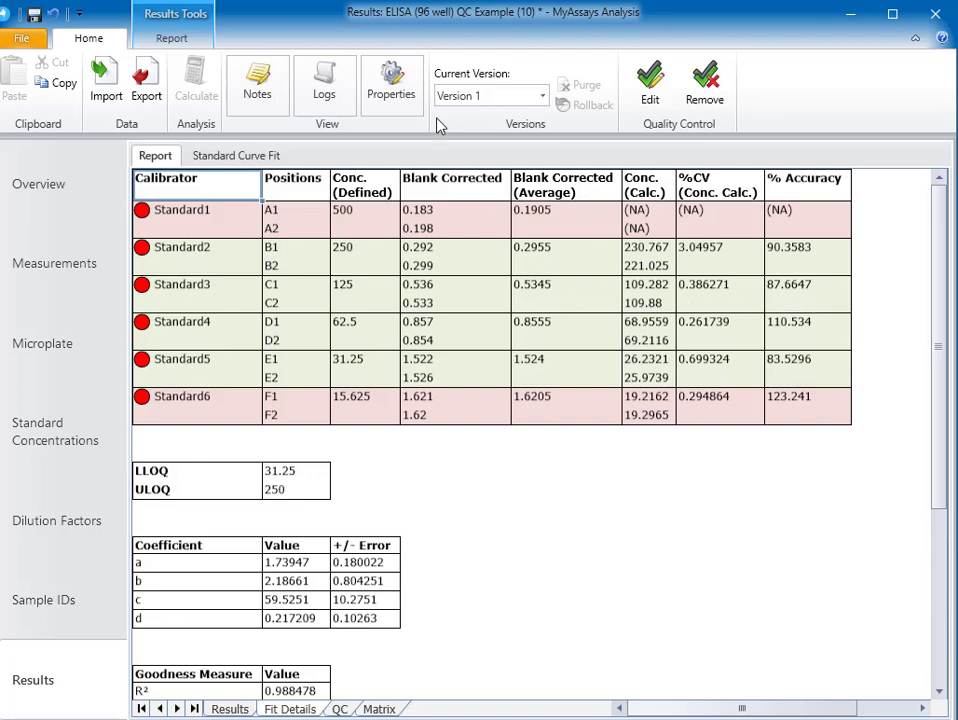
{"action": "left_click", "coordinate": [405, 95]}
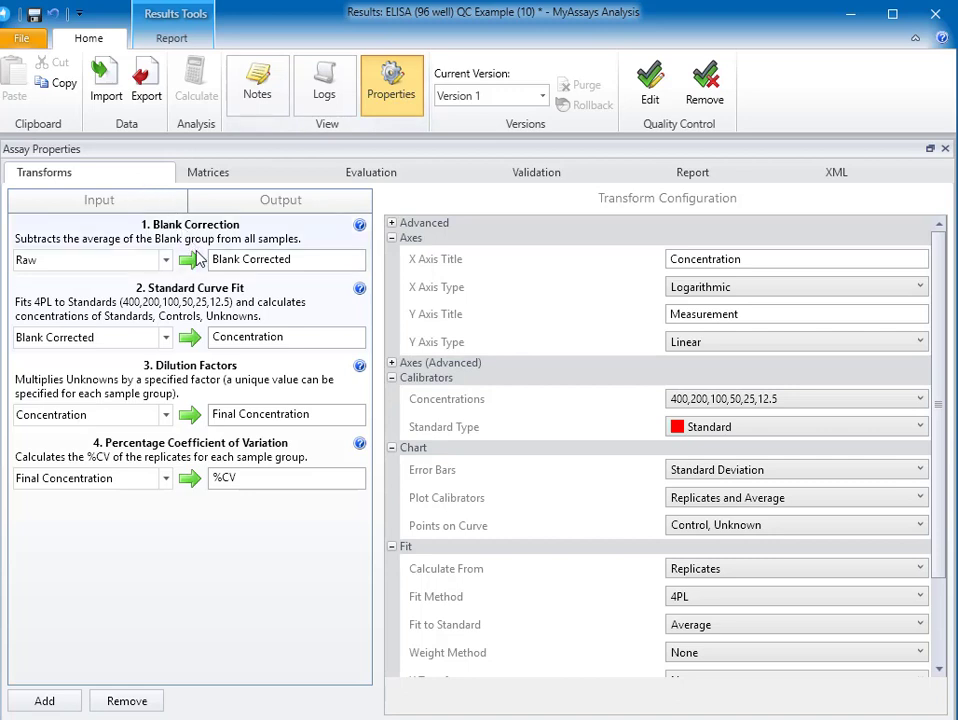
{"action": "left_click", "coordinate": [215, 310]}
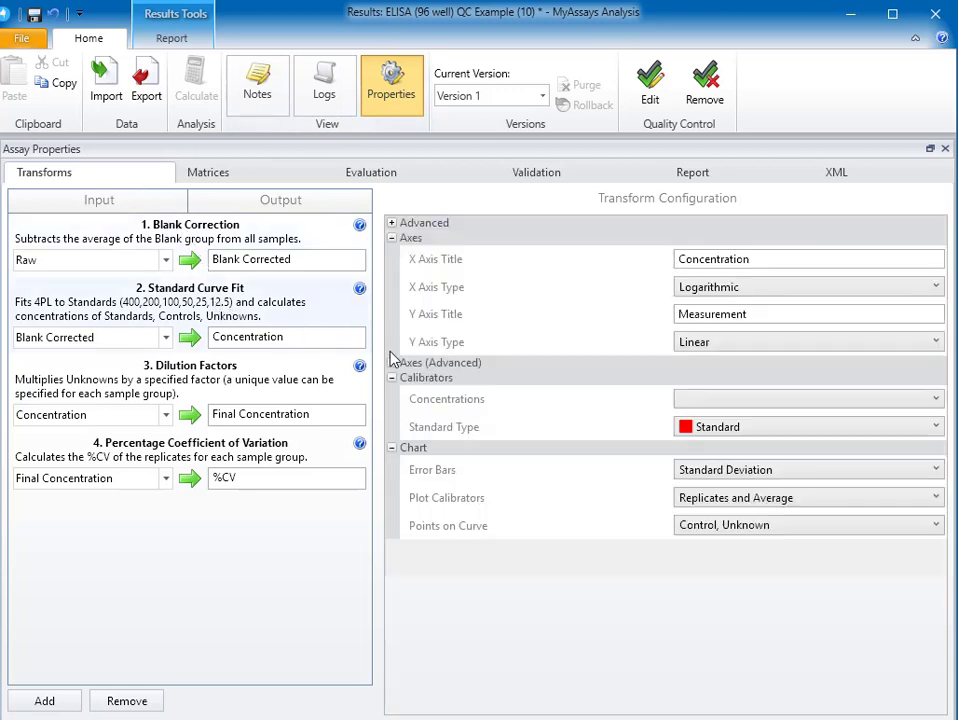
{"action": "scroll", "coordinate": [720, 480], "scroll_direction": "down", "scroll_amount": 2}
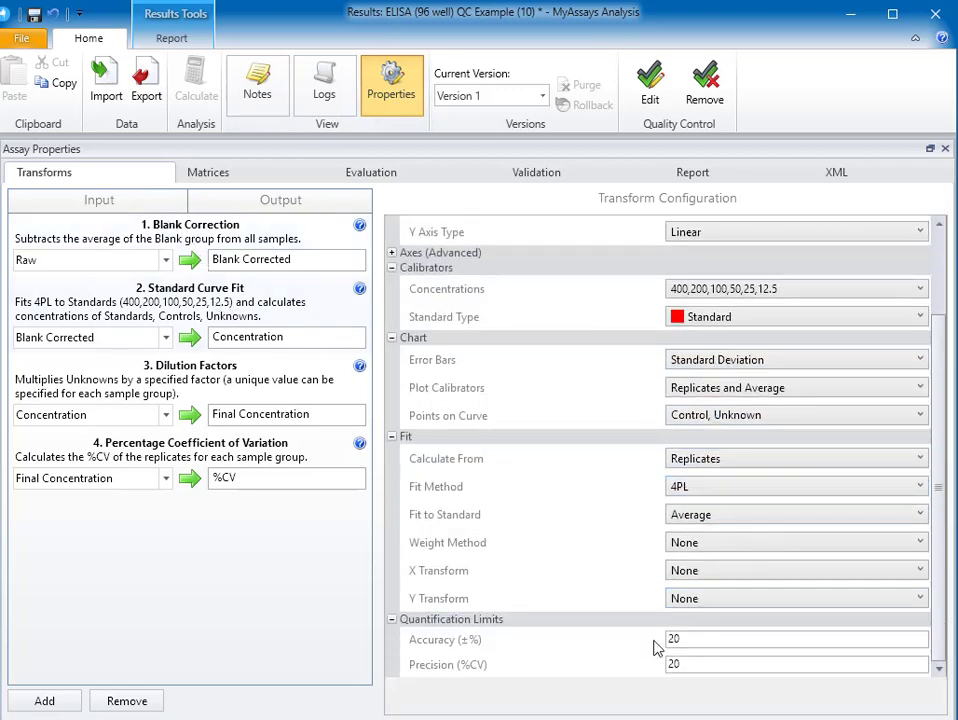
{"action": "left_click", "coordinate": [391, 92]}
{"action": "scroll", "coordinate": [545, 547], "scroll_direction": "down", "scroll_amount": 3}
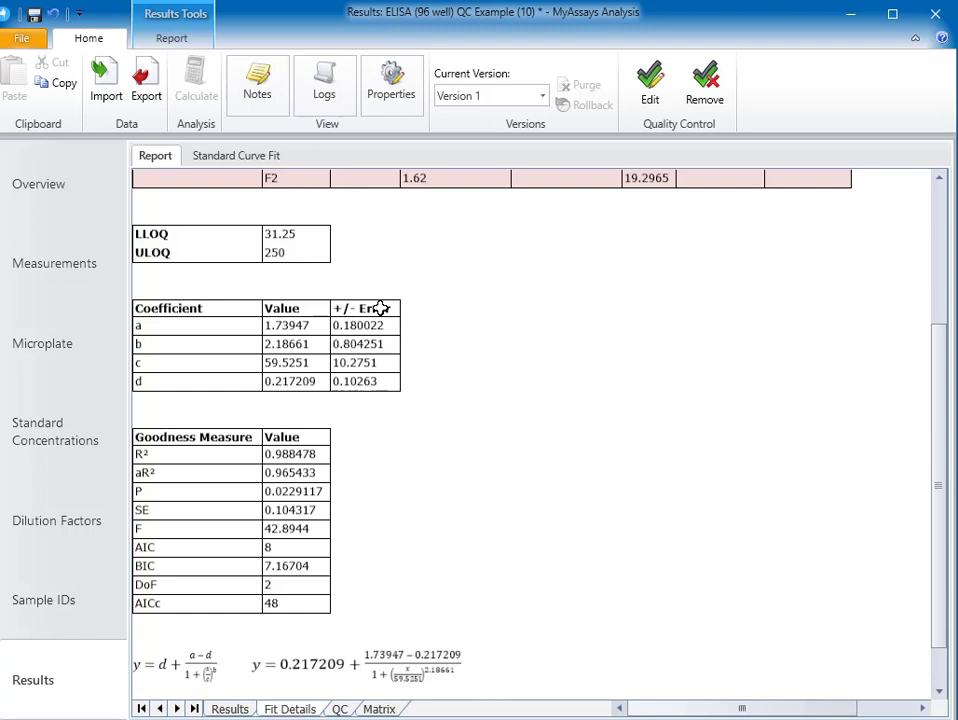
Display the Control1 Levey–Jennings chart across 10 observations and check its observation table
{"action": "left_click", "coordinate": [345, 709]}
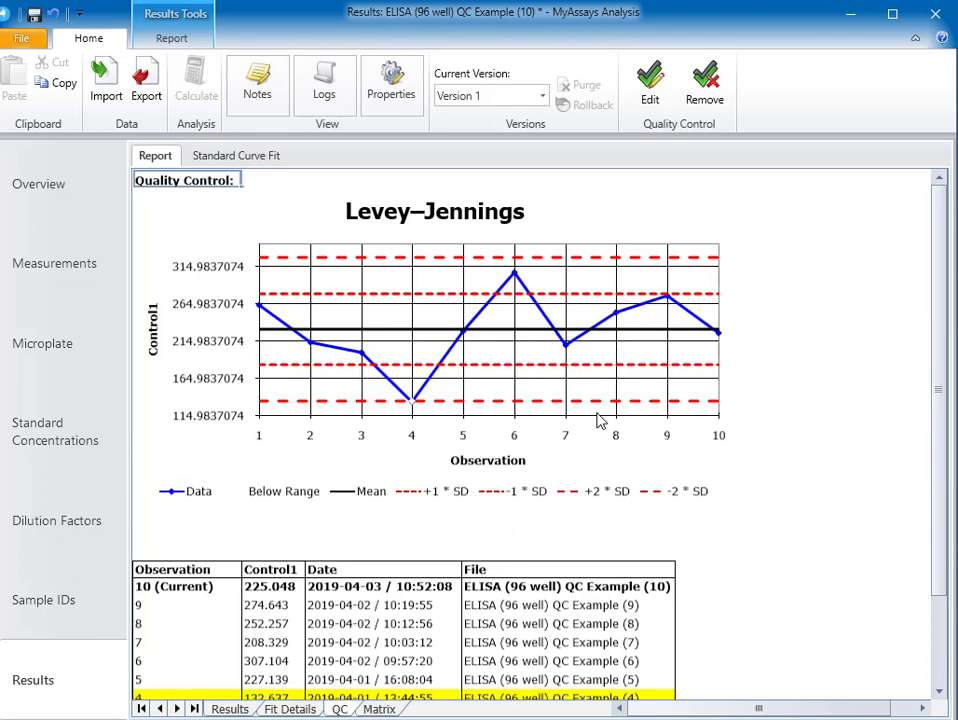
{"action": "scroll", "coordinate": [598, 421], "scroll_direction": "down", "scroll_amount": 3}
{"action": "scroll", "coordinate": [596, 417], "scroll_direction": "up", "scroll_amount": 3}
{"action": "scroll", "coordinate": [412, 521], "scroll_direction": "down", "scroll_amount": 3}
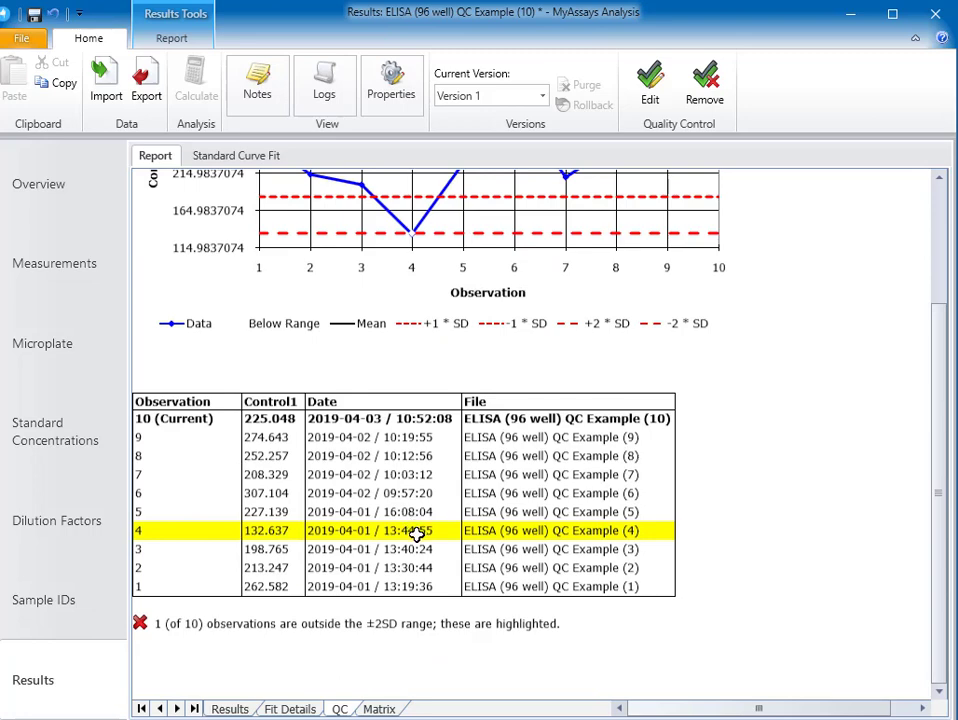
{"action": "scroll", "coordinate": [730, 518], "scroll_direction": "up", "scroll_amount": 3}
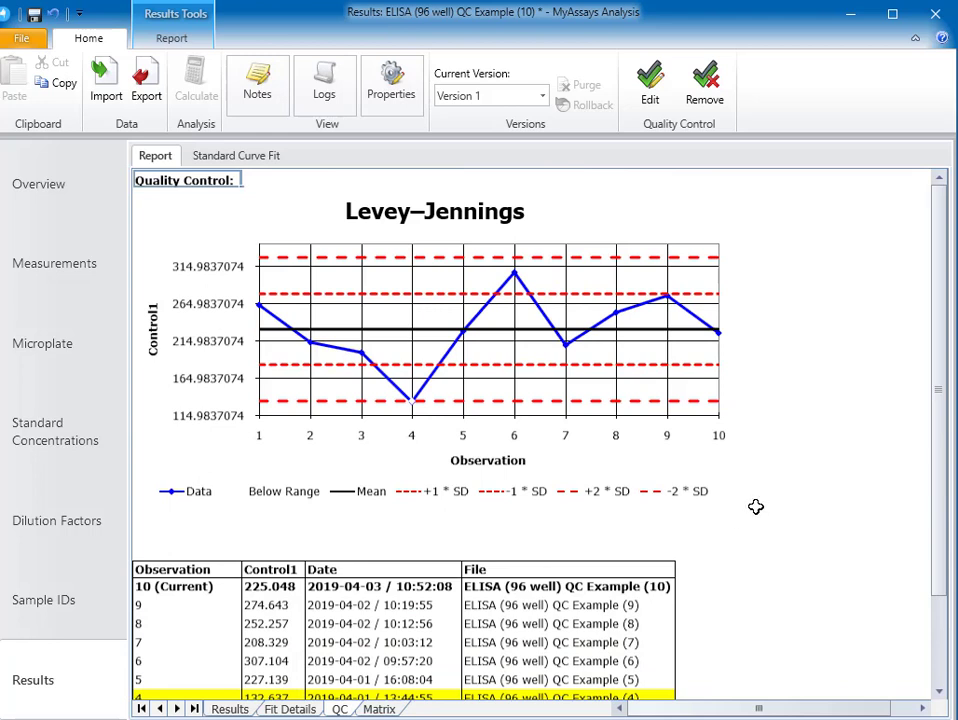
Paste new plate readings, recalculate, and view the QC chart showing Control1 at 34.3953, below −2 SD
{"action": "left_click", "coordinate": [75, 282]}
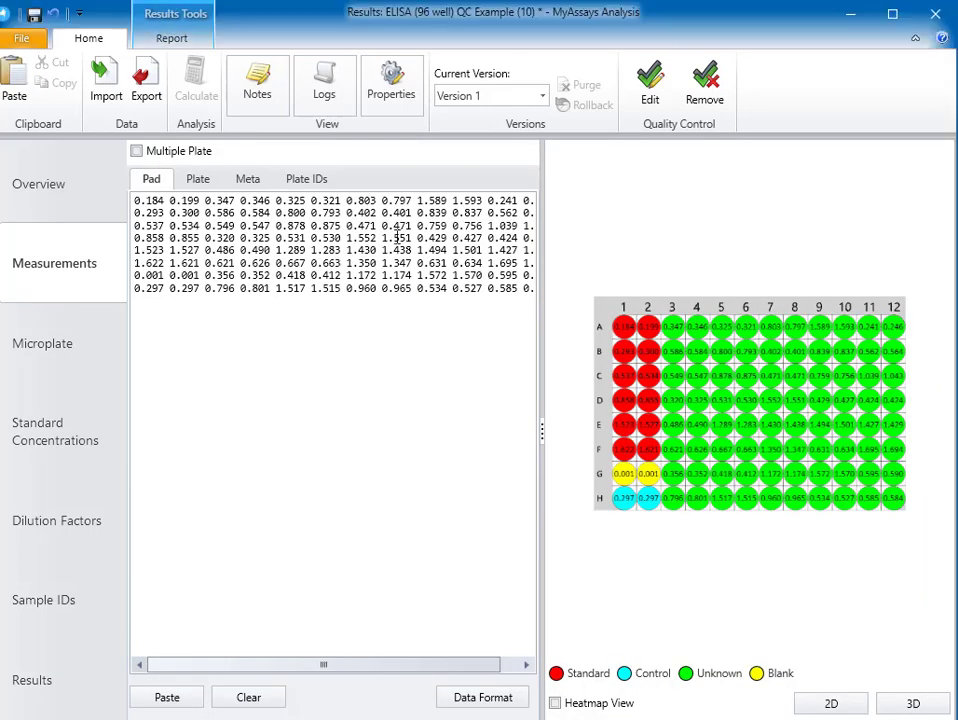
{"action": "key", "text": "ctrl+a"}
{"action": "key", "text": "ctrl+v"}
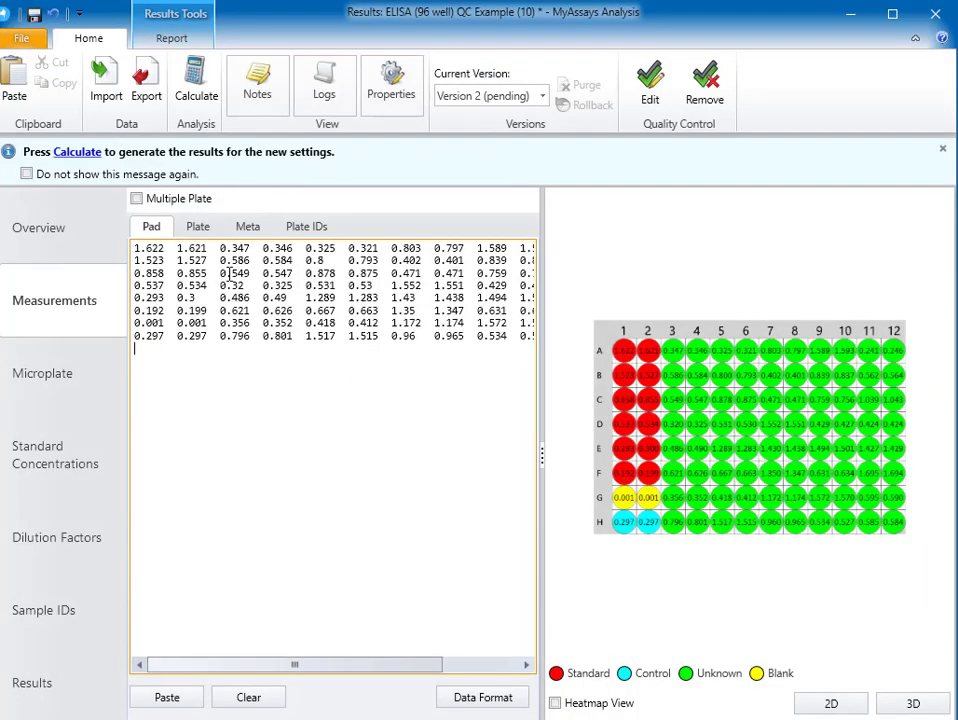
{"action": "left_click", "coordinate": [195, 88]}
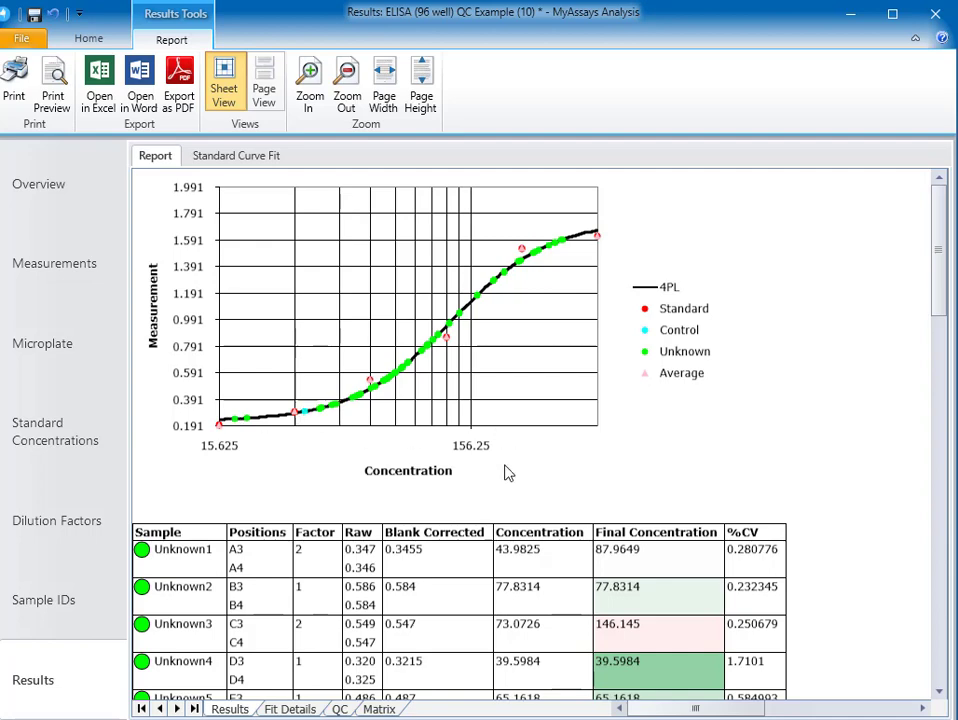
{"action": "left_click", "coordinate": [340, 709]}
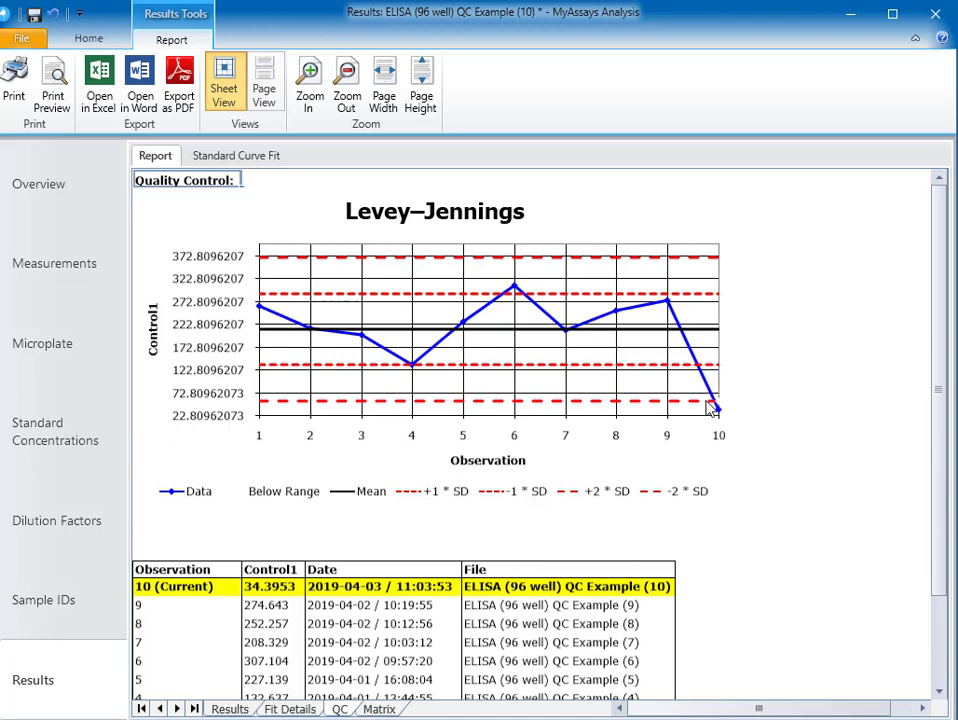
Review the calibrator fit details for QC Example (10), then return to the Measurements page
{"action": "scroll", "coordinate": [669, 500], "scroll_direction": "down", "scroll_amount": 3}
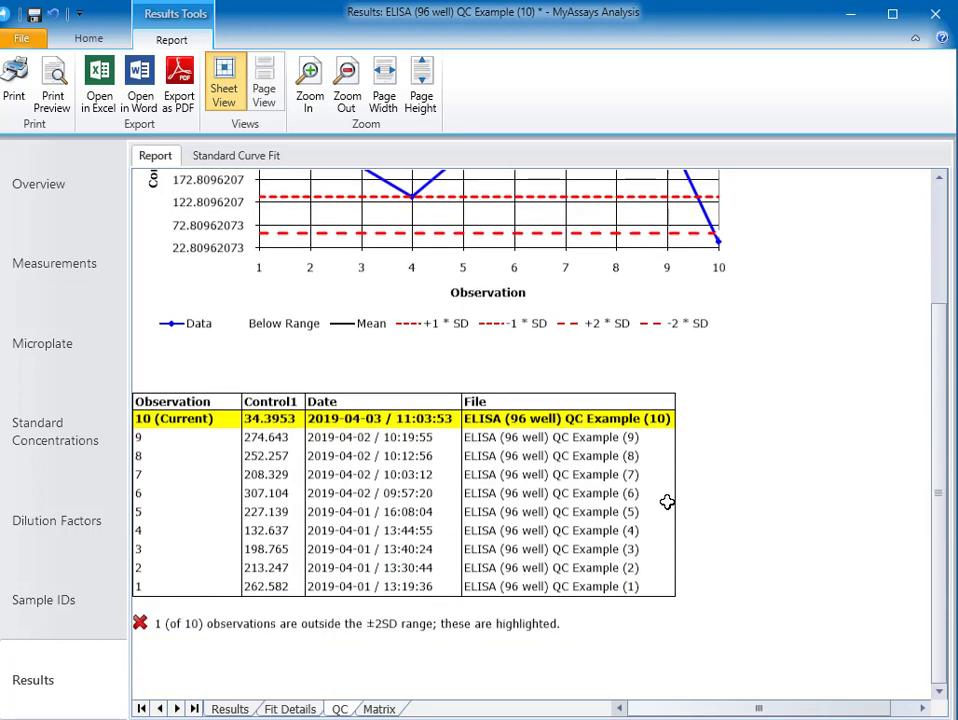
{"action": "left_click", "coordinate": [283, 711]}
{"action": "scroll", "coordinate": [420, 566], "scroll_direction": "down", "scroll_amount": 3}
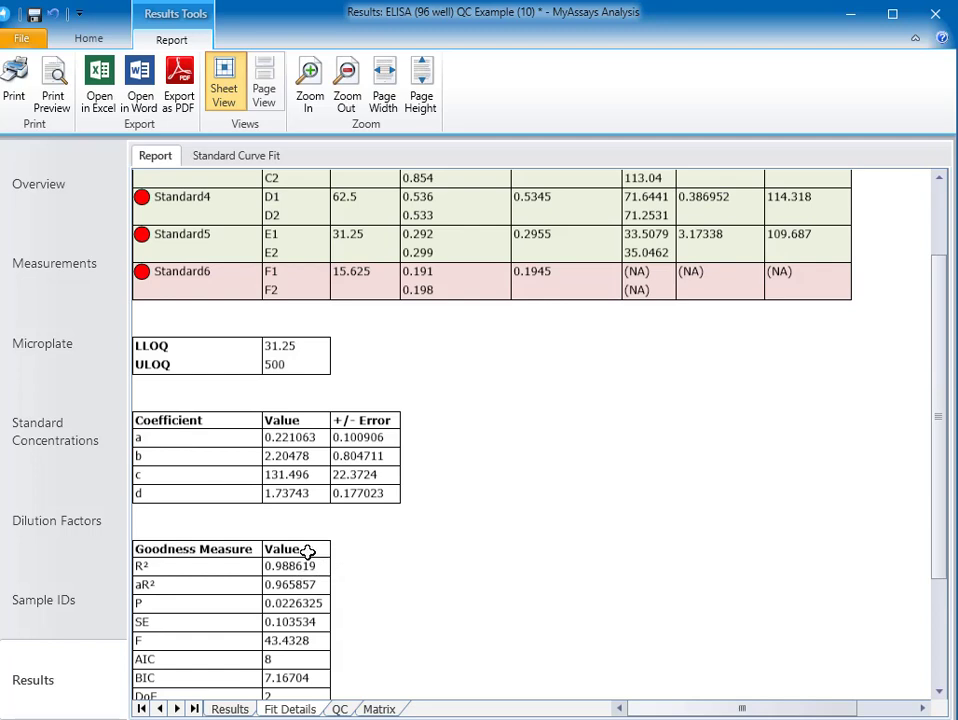
{"action": "scroll", "coordinate": [307, 551], "scroll_direction": "up", "scroll_amount": 3}
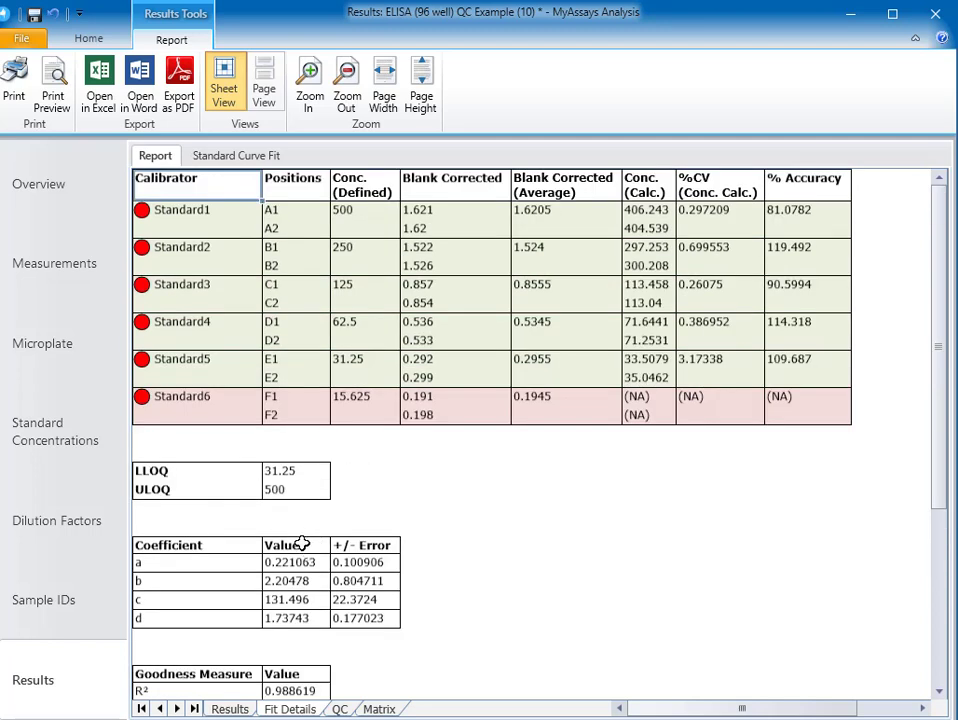
{"action": "left_click", "coordinate": [70, 276]}
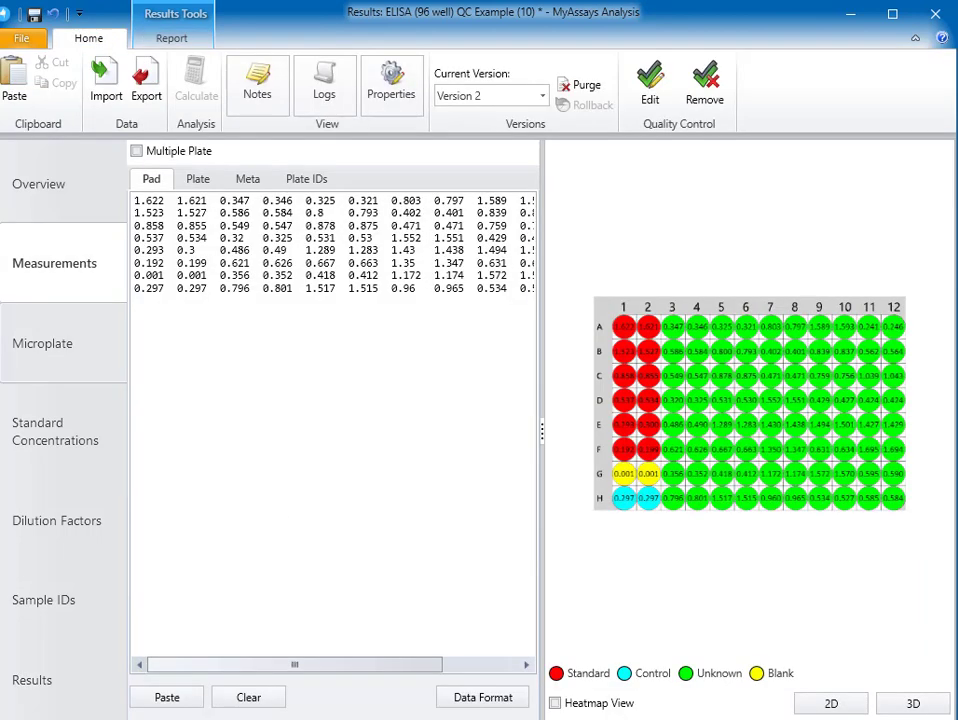
Replace all plate readings in the Pad with the new data and recalculate
{"action": "left_click", "coordinate": [299, 243]}
{"action": "key", "text": "ctrl+a"}
{"action": "key", "text": "ctrl+v"}
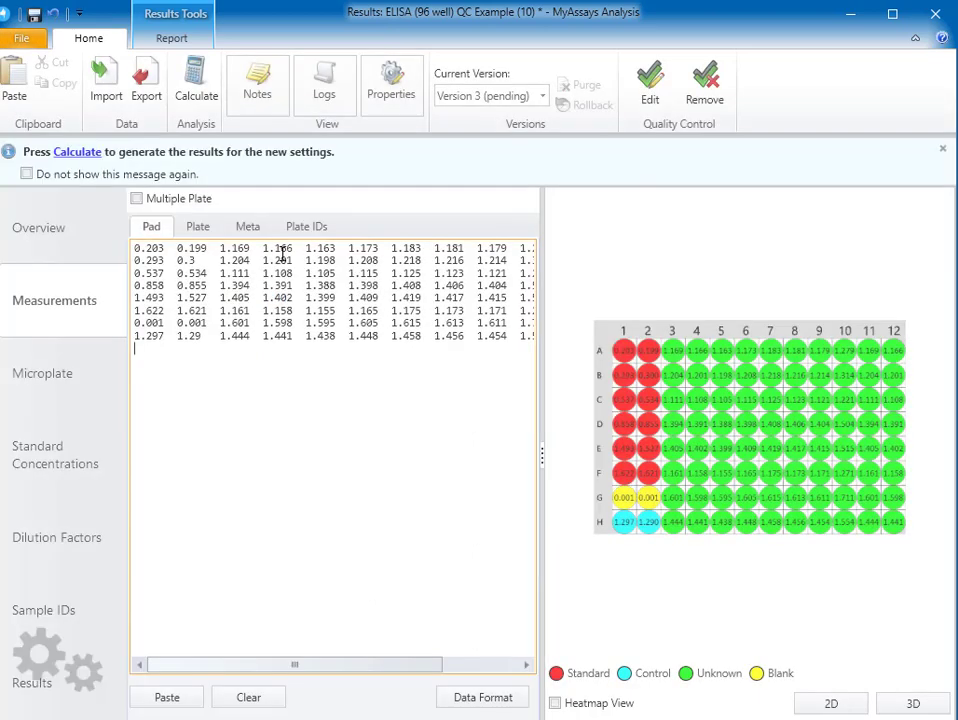
{"action": "left_click", "coordinate": [201, 87]}
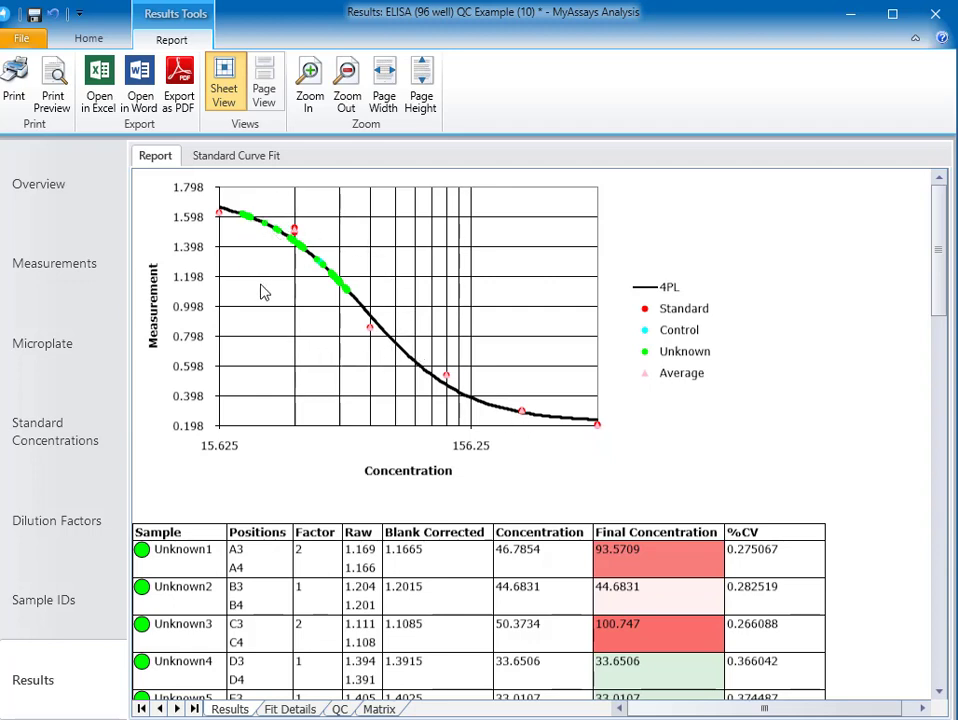
Review the new fit details and the QC chart with Control1 at 39.3618, below −2 SD
{"action": "scroll", "coordinate": [682, 440], "scroll_direction": "down", "scroll_amount": 3}
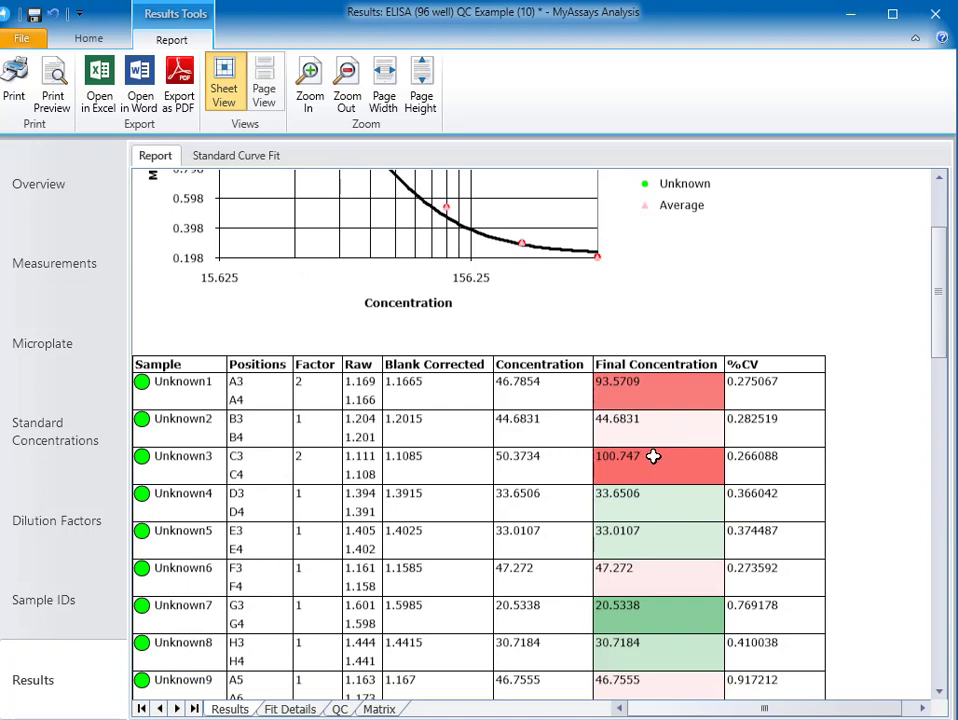
{"action": "scroll", "coordinate": [526, 436], "scroll_direction": "up", "scroll_amount": 5}
{"action": "left_click", "coordinate": [300, 710]}
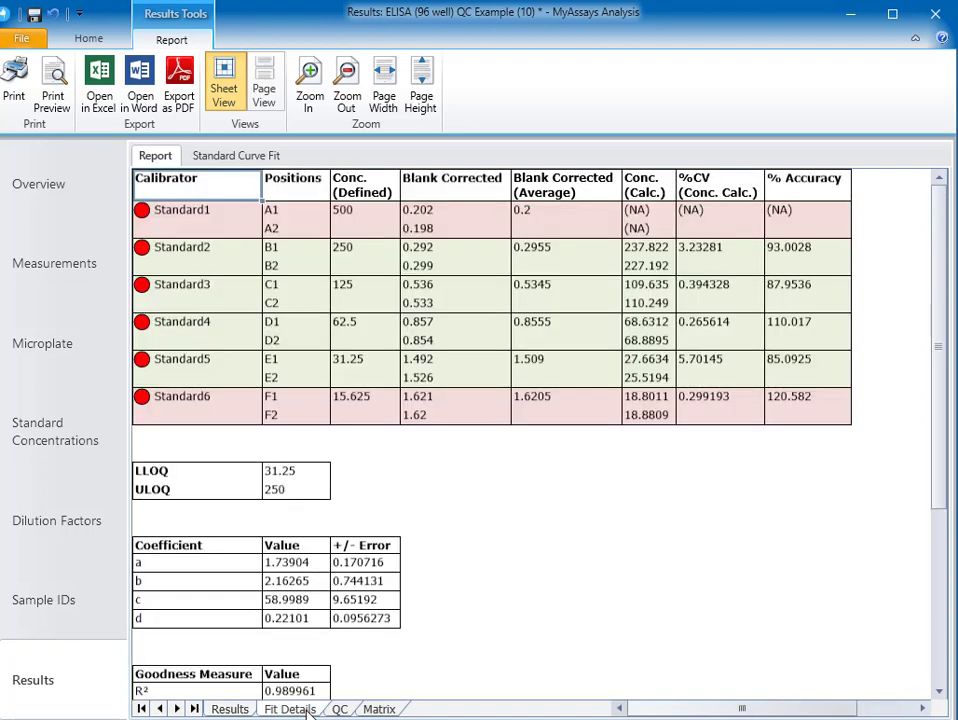
{"action": "scroll", "coordinate": [267, 650], "scroll_direction": "down", "scroll_amount": 2}
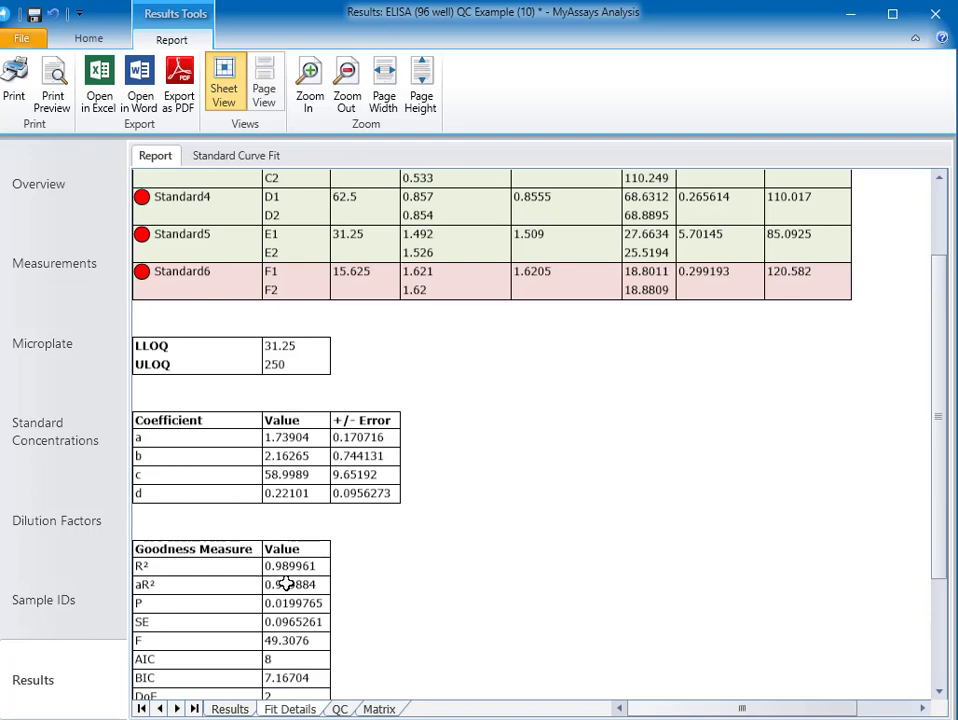
{"action": "left_click", "coordinate": [340, 709]}
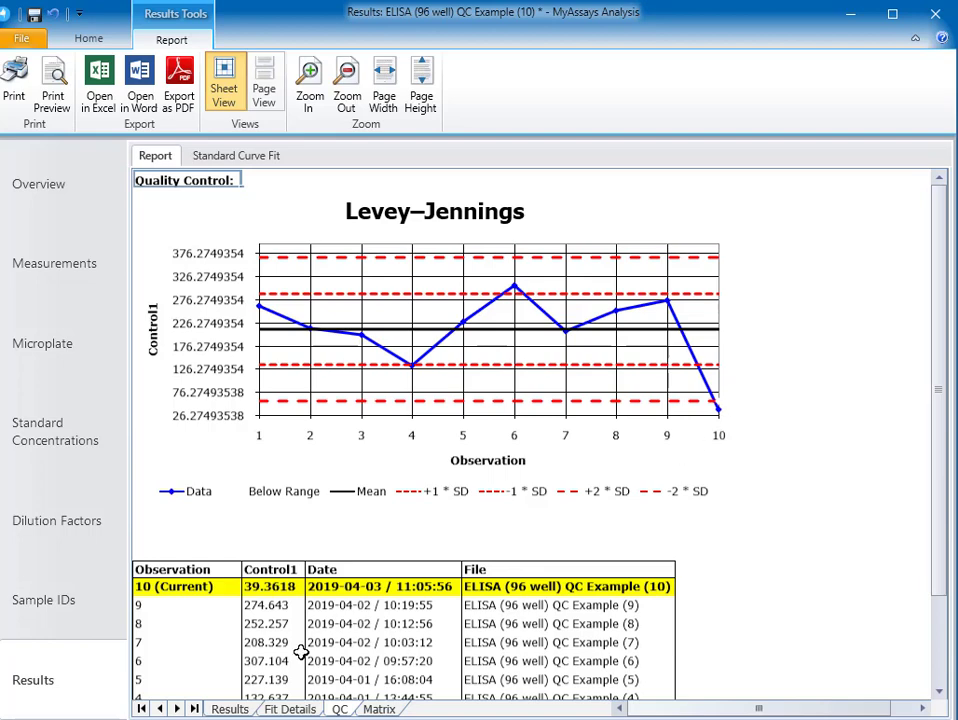
Show the Results sheet with recalculated Unknown1 at 93.5709 and Unknown3 at 100.747
{"action": "left_click", "coordinate": [215, 709]}
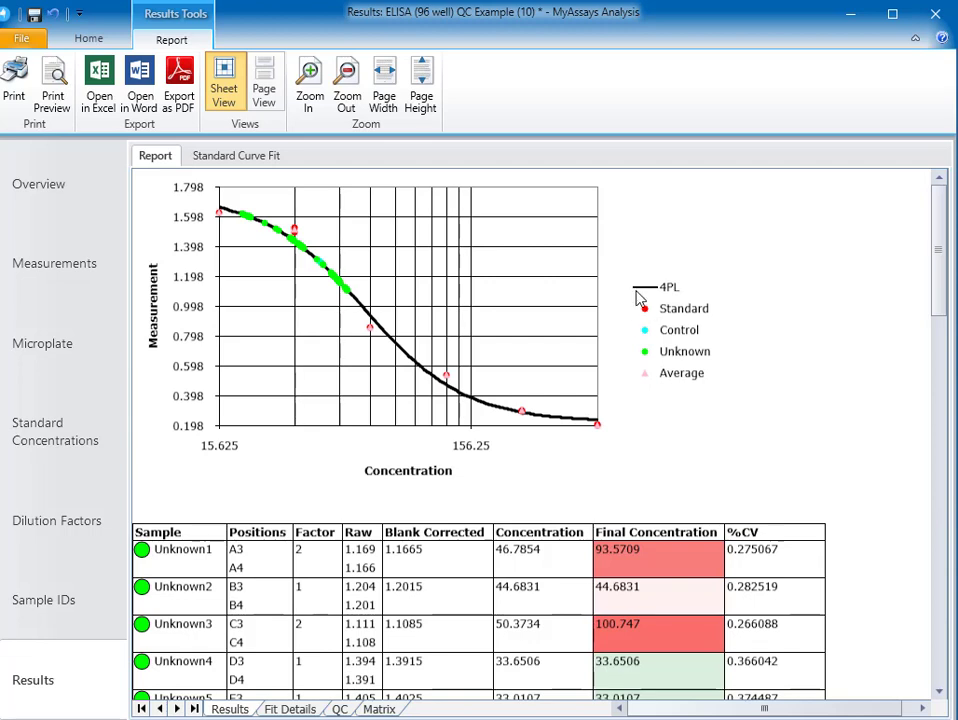
Replace the Measurements pad with another plate's readings and recalculate
{"action": "left_click", "coordinate": [54, 278]}
{"action": "left_click", "coordinate": [358, 285]}
{"action": "key", "text": "ctrl+a"}
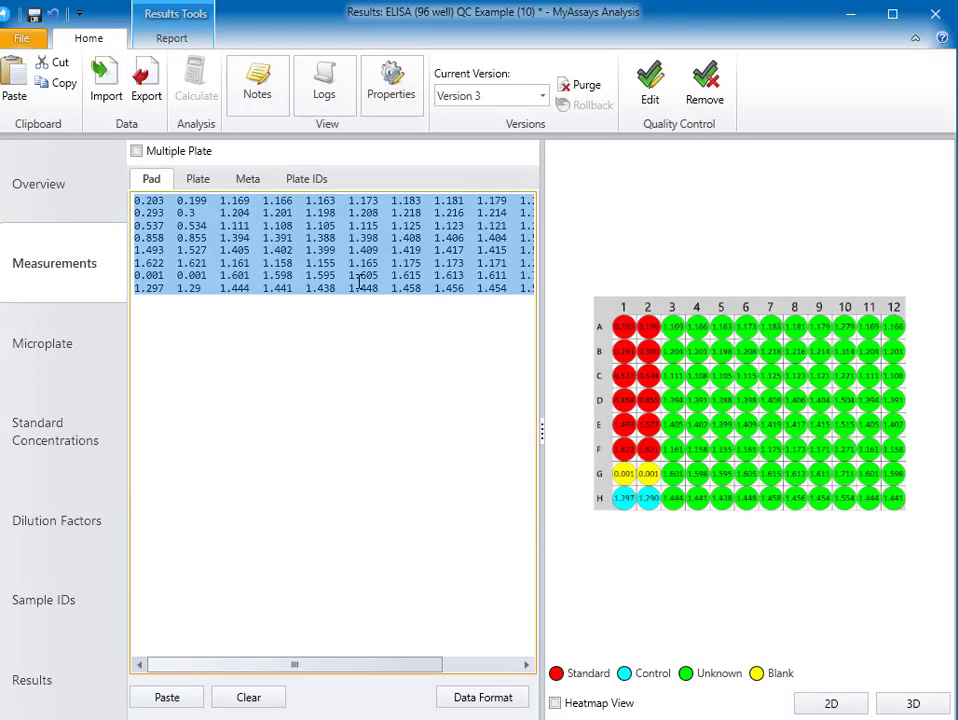
{"action": "key", "text": "ctrl+v"}
{"action": "left_click", "coordinate": [196, 86]}
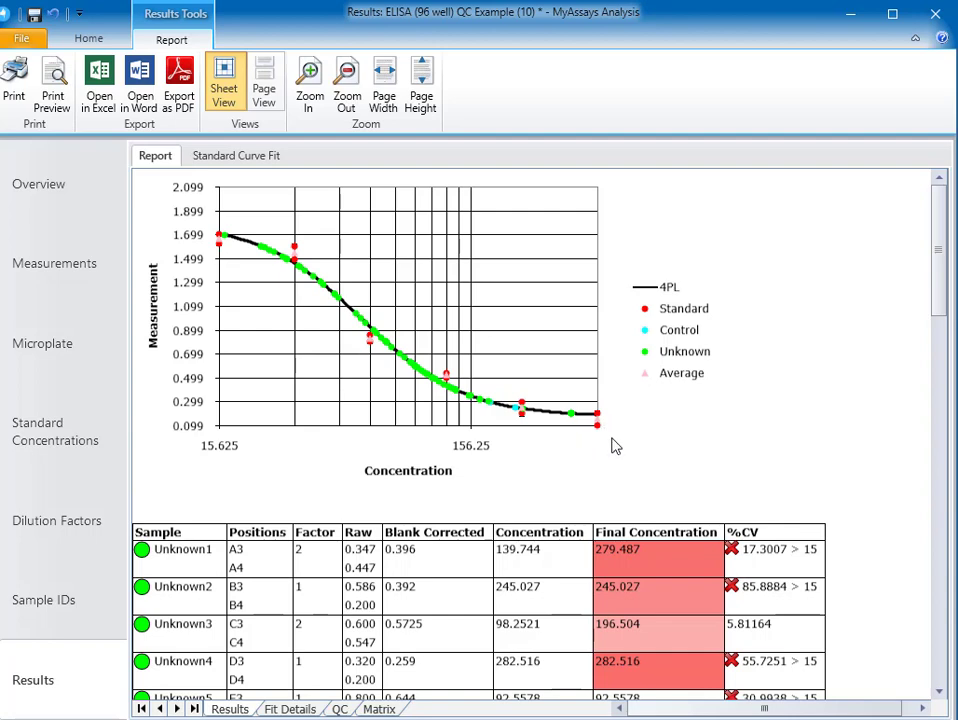
Review the results table: Unknown16 flagged at 27.9142, Unknown18 at 264.643 with 69.0397 %CV
{"action": "scroll", "coordinate": [617, 447], "scroll_direction": "down", "scroll_amount": 4}
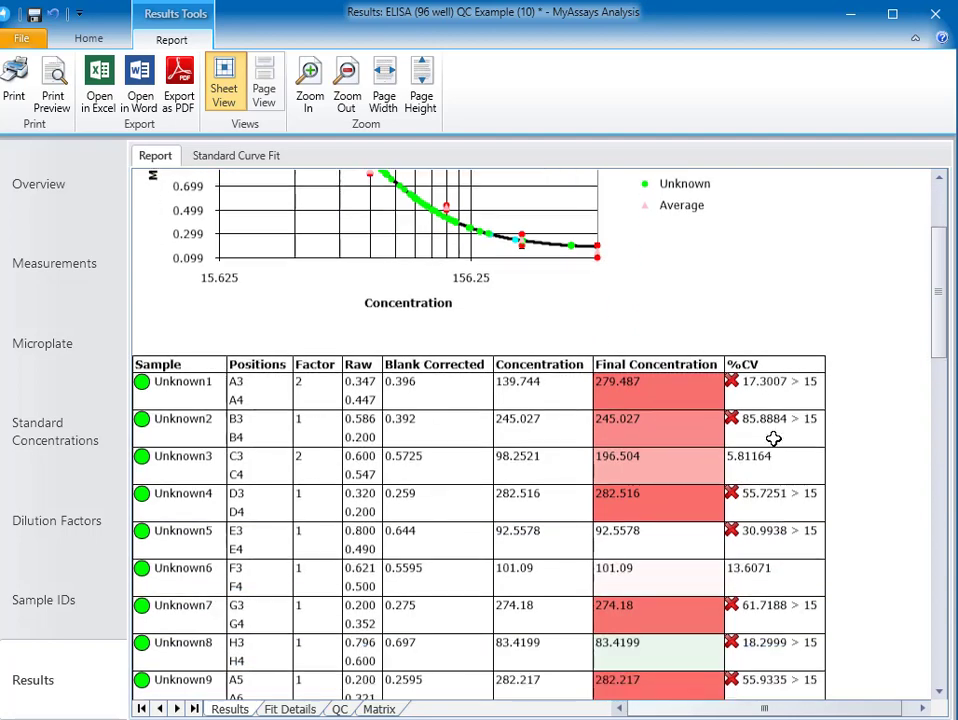
{"action": "scroll", "coordinate": [780, 403], "scroll_direction": "down", "scroll_amount": 6}
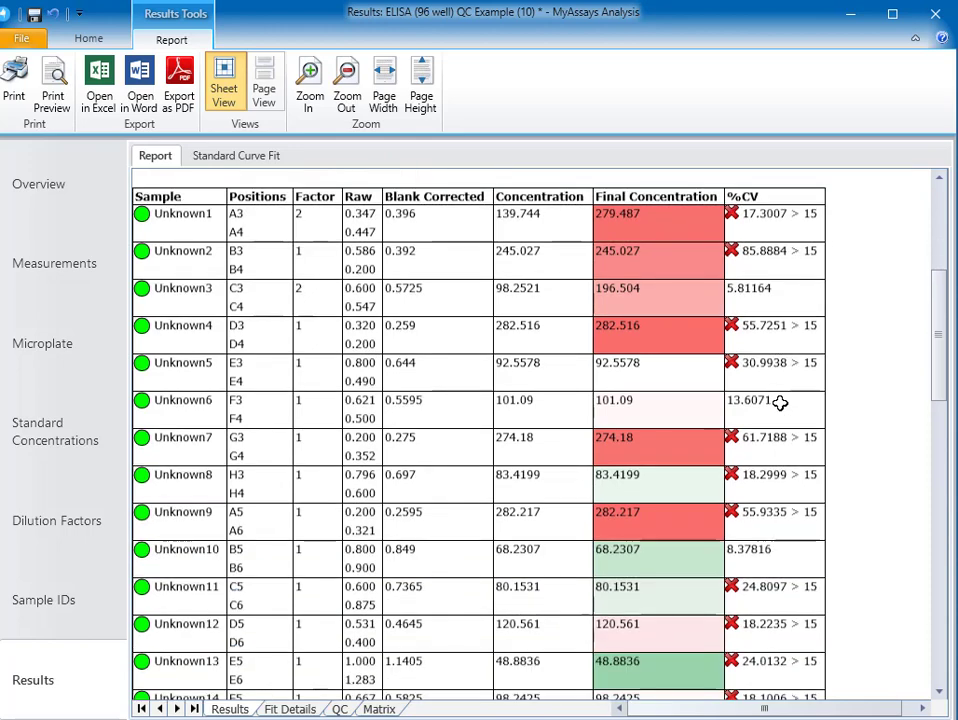
{"action": "scroll", "coordinate": [780, 403], "scroll_direction": "down", "scroll_amount": 5}
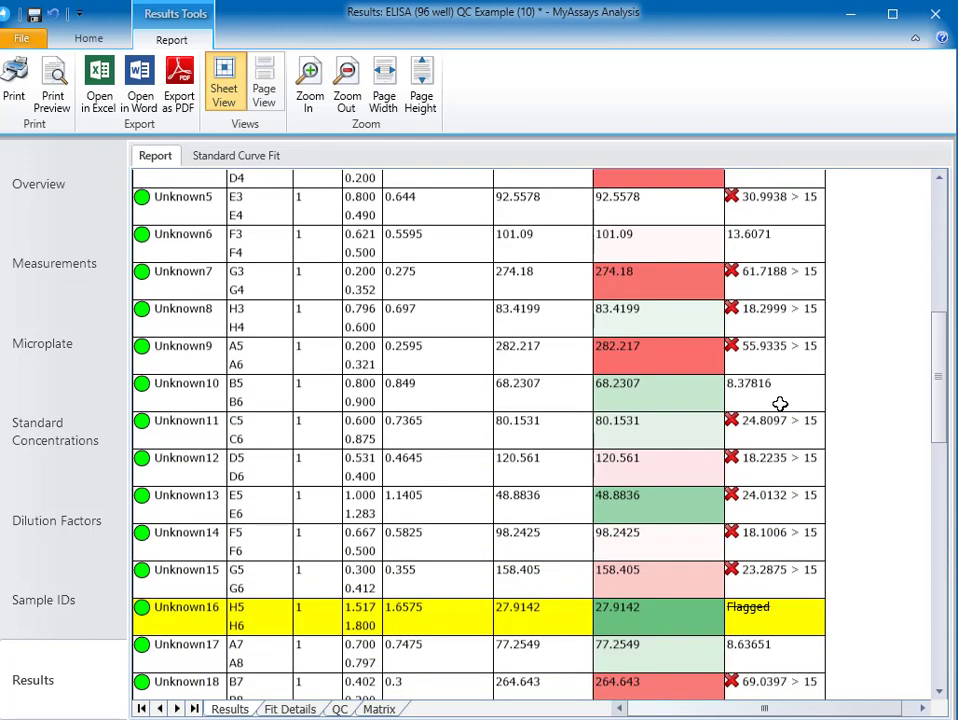
{"action": "scroll", "coordinate": [780, 403], "scroll_direction": "down", "scroll_amount": 1}
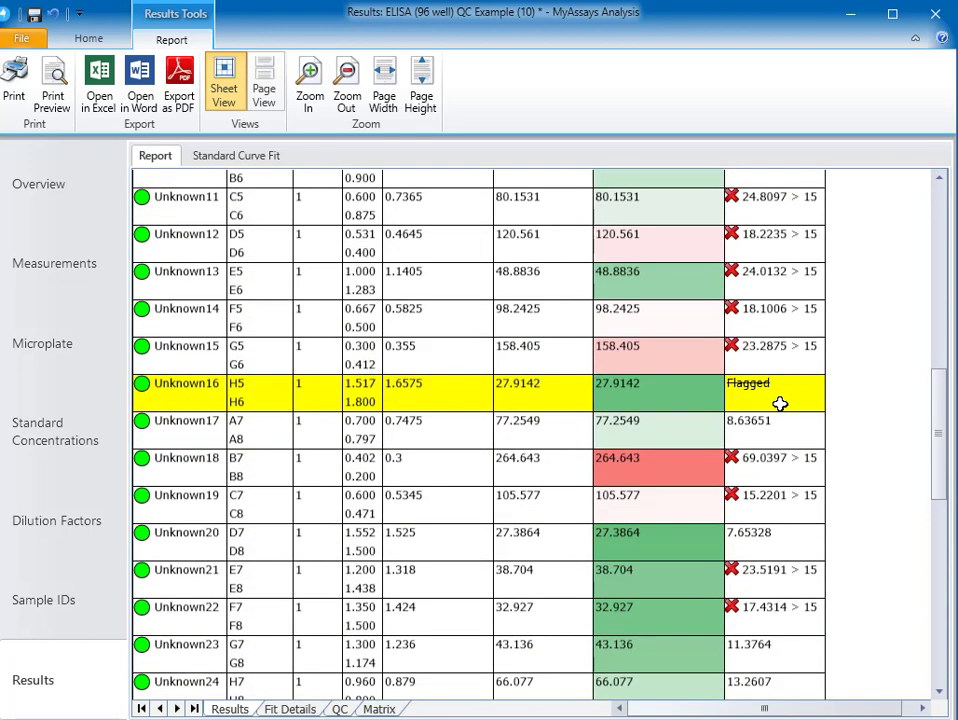
{"action": "left_click", "coordinate": [287, 709]}
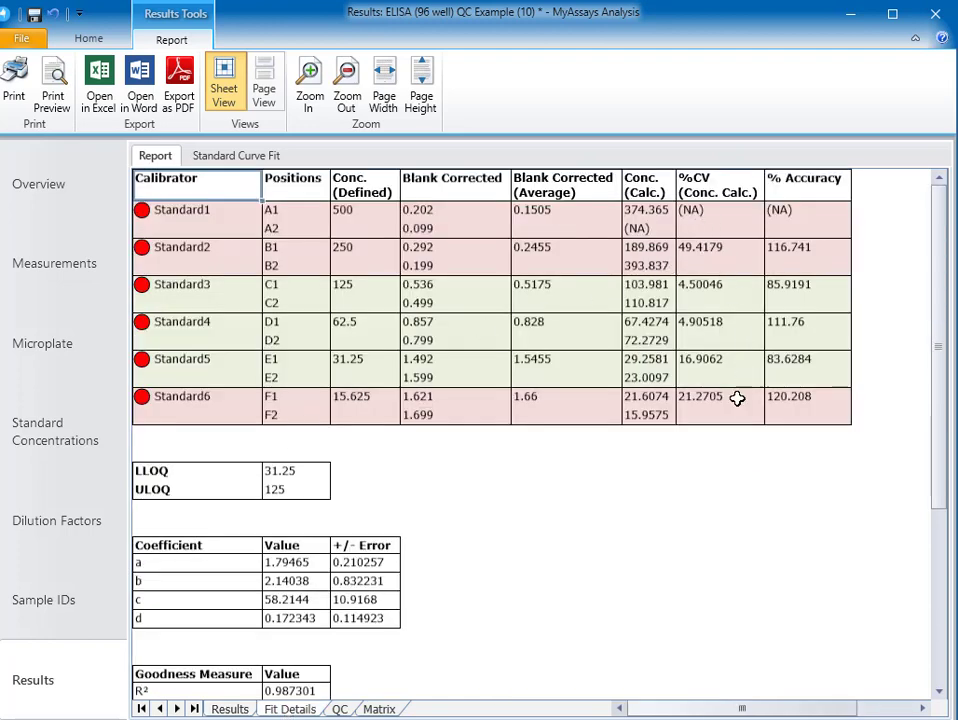
{"action": "scroll", "coordinate": [276, 652], "scroll_direction": "down", "scroll_amount": 3}
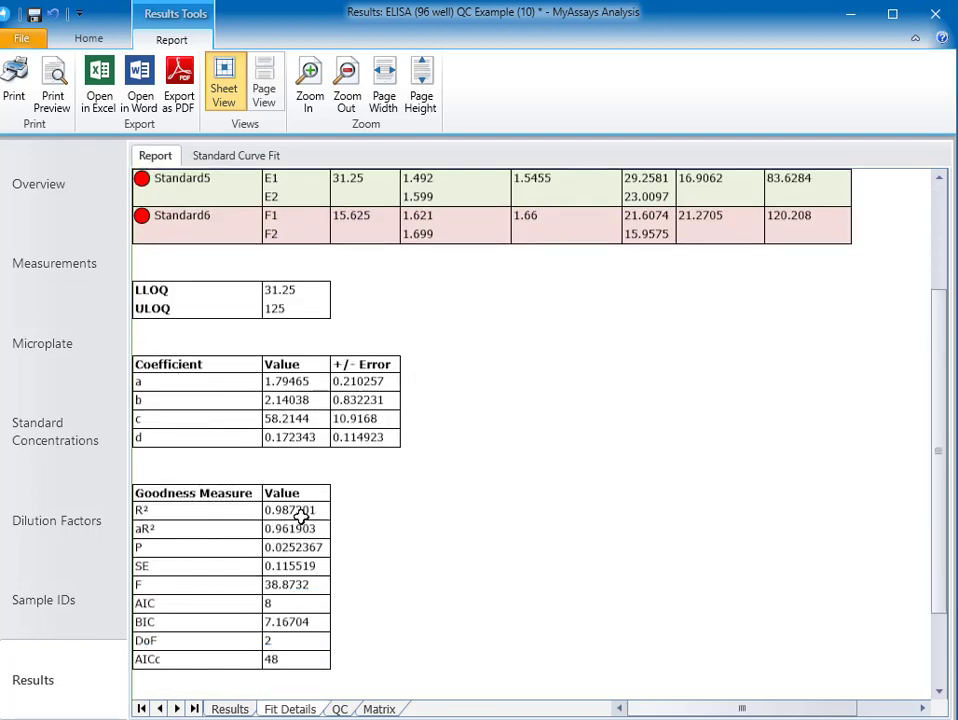
{"action": "left_click", "coordinate": [338, 708]}
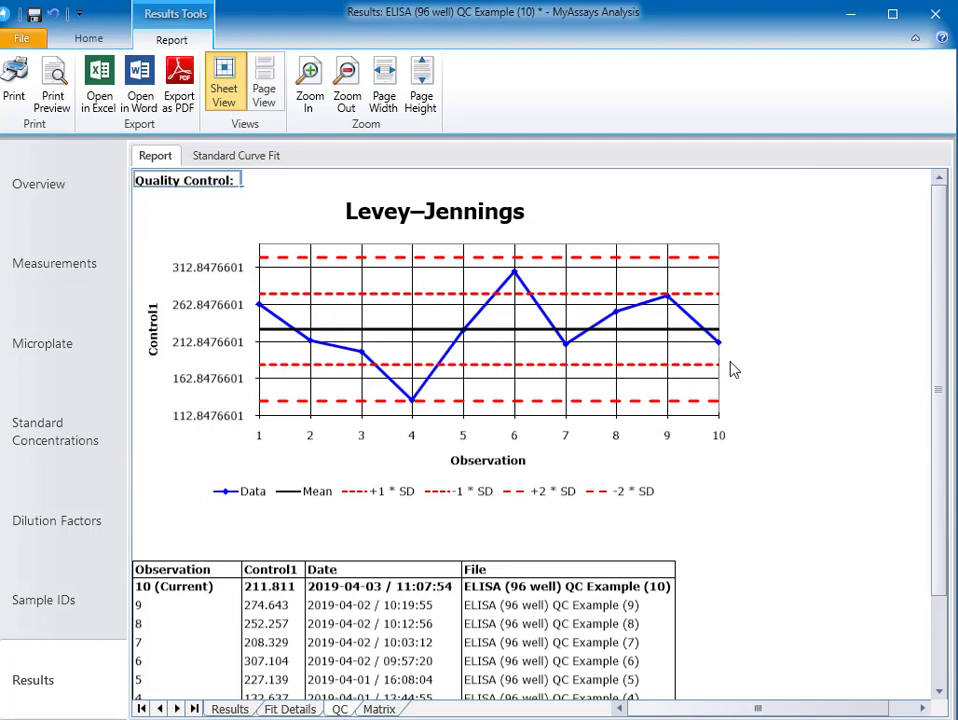
{"action": "left_click", "coordinate": [240, 709]}
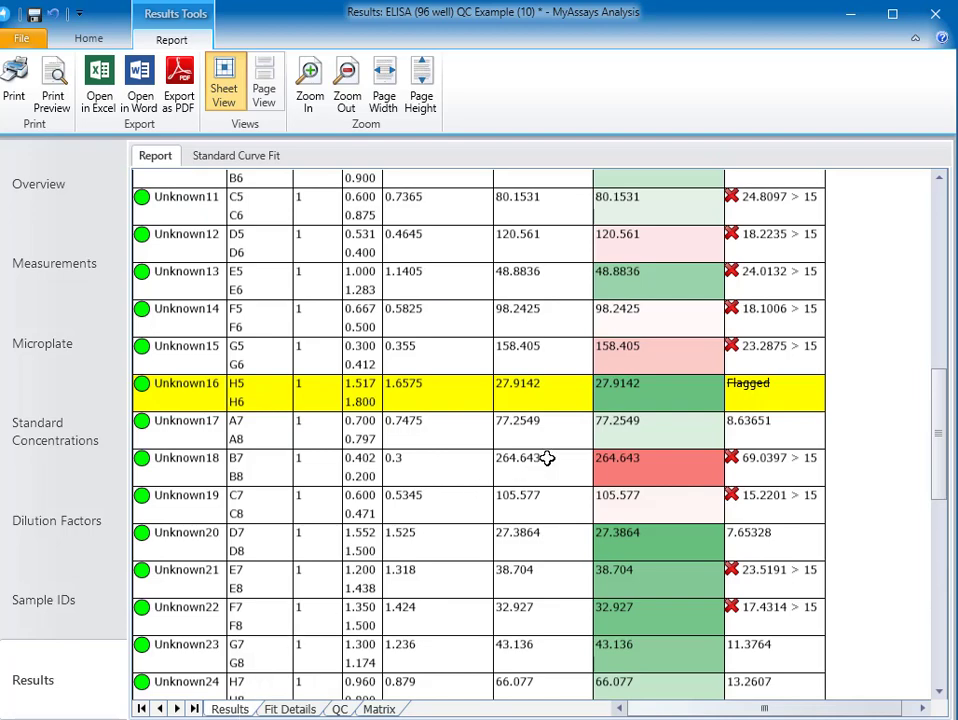
{"action": "scroll", "coordinate": [547, 457], "scroll_direction": "up", "scroll_amount": 6}
{"action": "scroll", "coordinate": [547, 457], "scroll_direction": "up", "scroll_amount": 2}
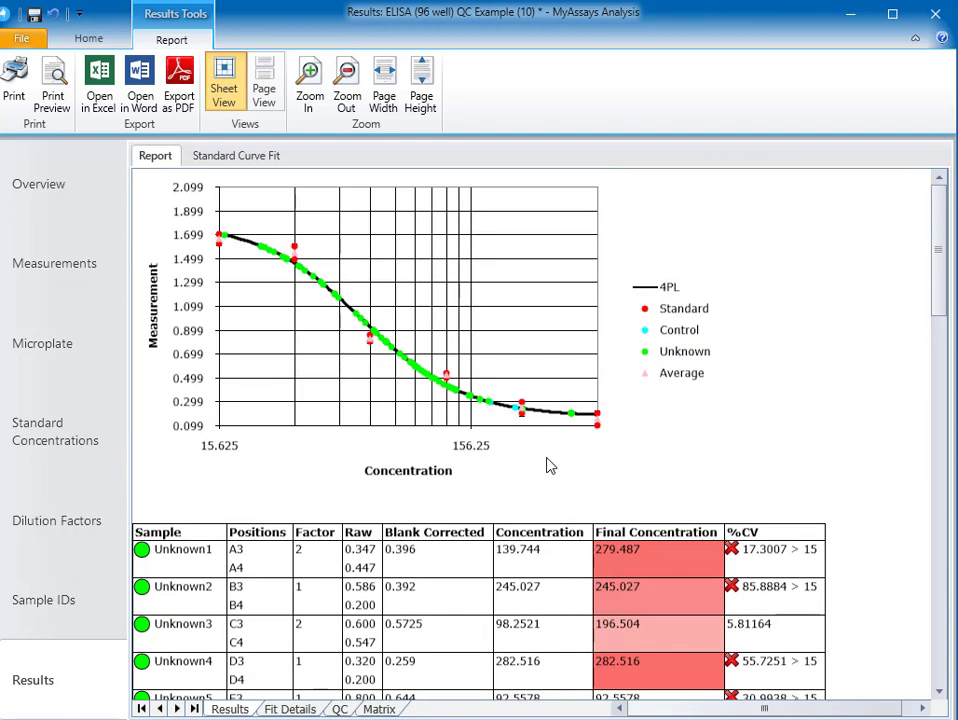